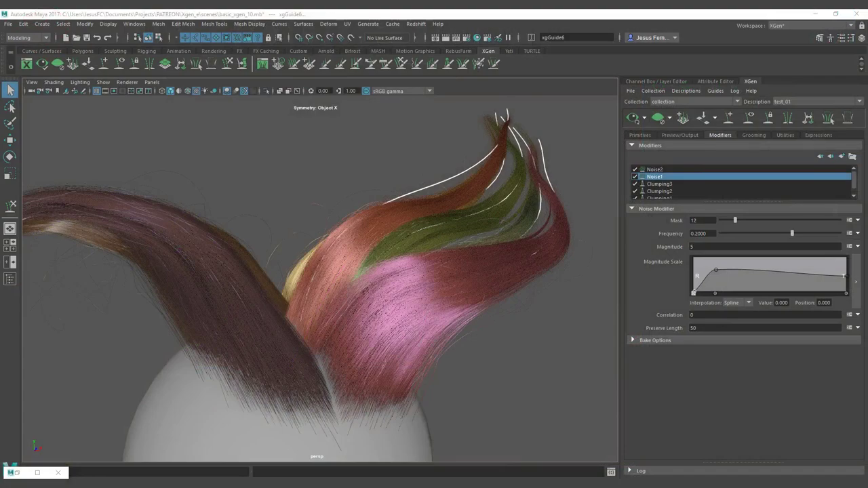
# Add another Noise modifier to the test_01 hair description's modifier stack
pyautogui.moveTo(468, 261)
pyautogui.keyDown('alt'); pyautogui.mouseDown()
pyautogui.moveTo(452, 265)
pyautogui.moveTo(477, 261)
pyautogui.mouseUp(); pyautogui.keyUp('alt')
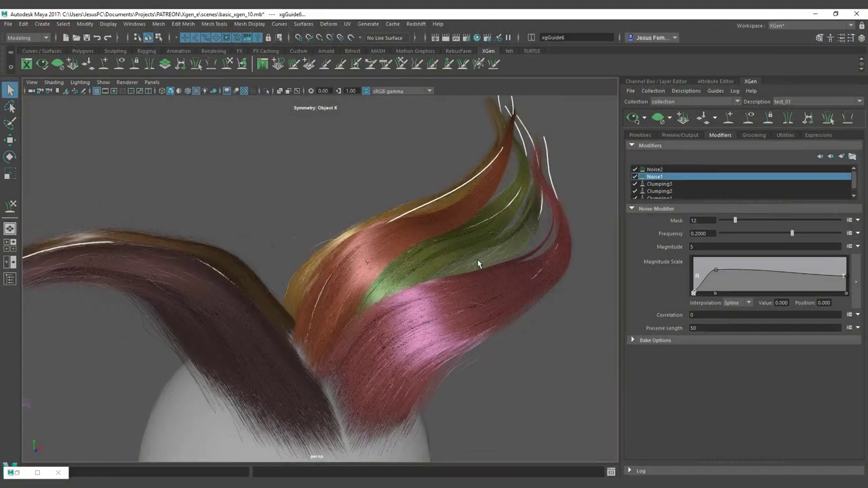
pyautogui.keyDown('alt'); pyautogui.moveTo(437, 269); pyautogui.dragTo(417, 292, button='right'); pyautogui.keyUp('alt')
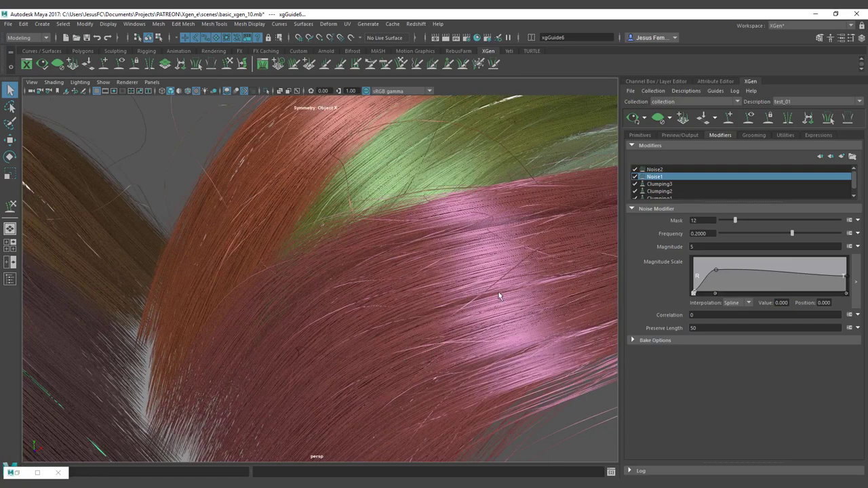
pyautogui.keyDown('alt'); pyautogui.moveTo(463, 300); pyautogui.dragTo(417, 312); pyautogui.keyUp('alt')
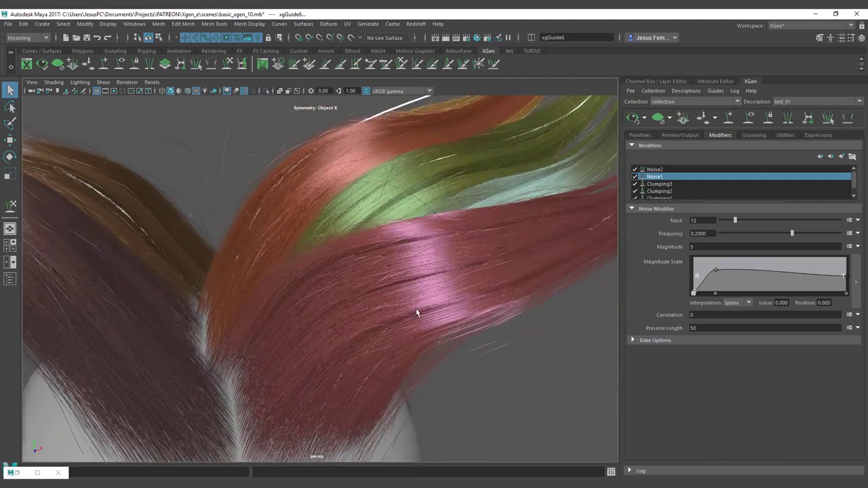
pyautogui.click(841, 156)
pyautogui.click(729, 217)
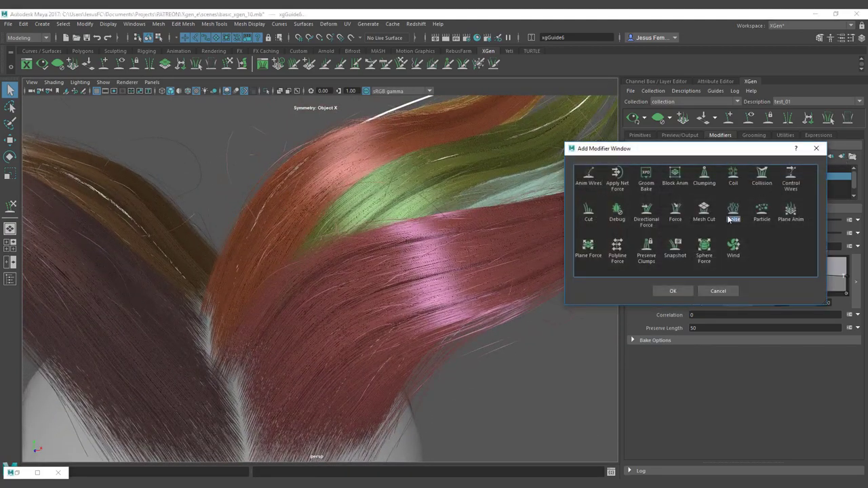
pyautogui.click(676, 290)
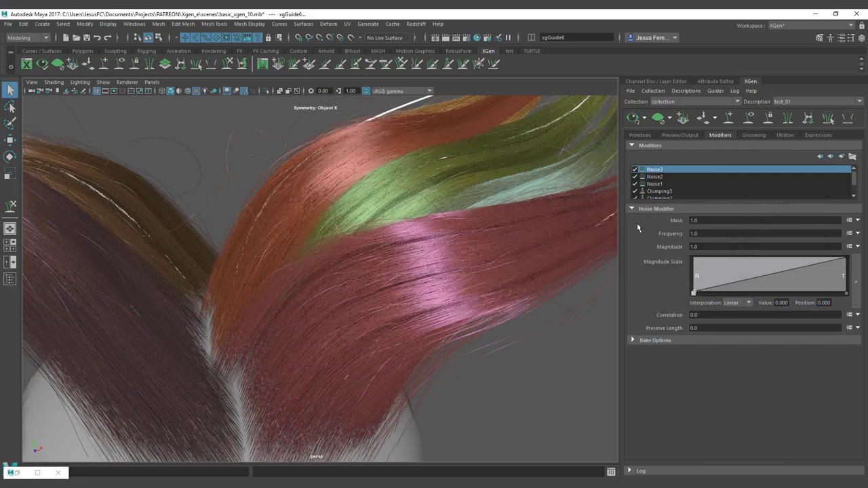
# Set the new noise modifier's mask to the stray expression rand() < $percentStray/100.0 ? 1 : 0 with percentStray at 5
pyautogui.moveTo(361, 206)
pyautogui.keyDown('alt'); pyautogui.mouseDown()
pyautogui.moveTo(368, 200)
pyautogui.moveTo(356, 202)
pyautogui.mouseUp(); pyautogui.keyUp('alt')
pyautogui.keyDown('alt'); pyautogui.moveTo(357, 202); pyautogui.dragTo(431, 208, button='right'); pyautogui.keyUp('alt')
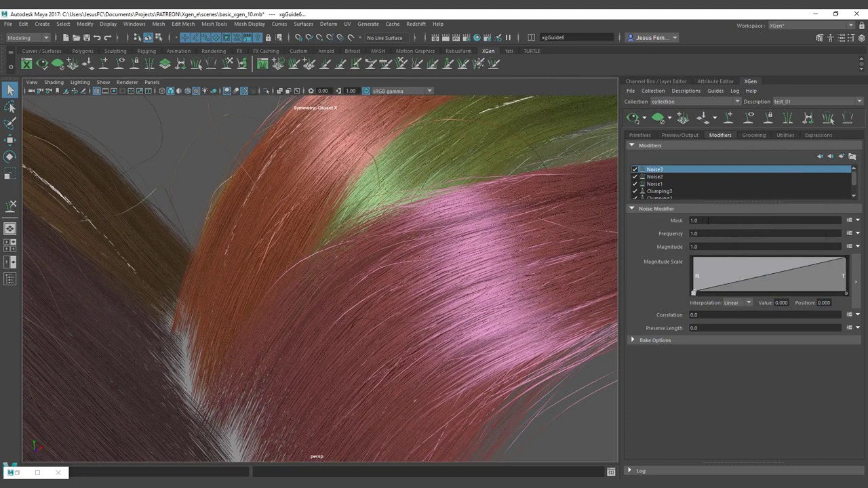
pyautogui.click(849, 220)
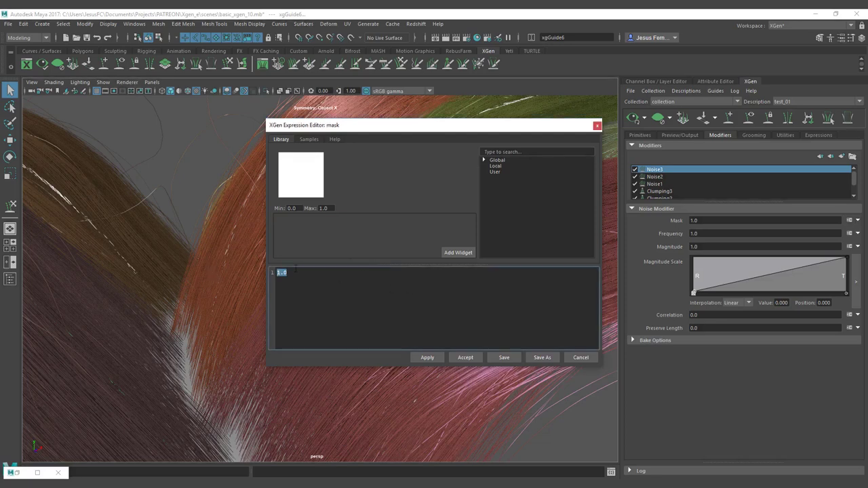
pyautogui.write('$percentStray=5;#0,100 rand() < $percentStray/100.0 ? 1 : 0')
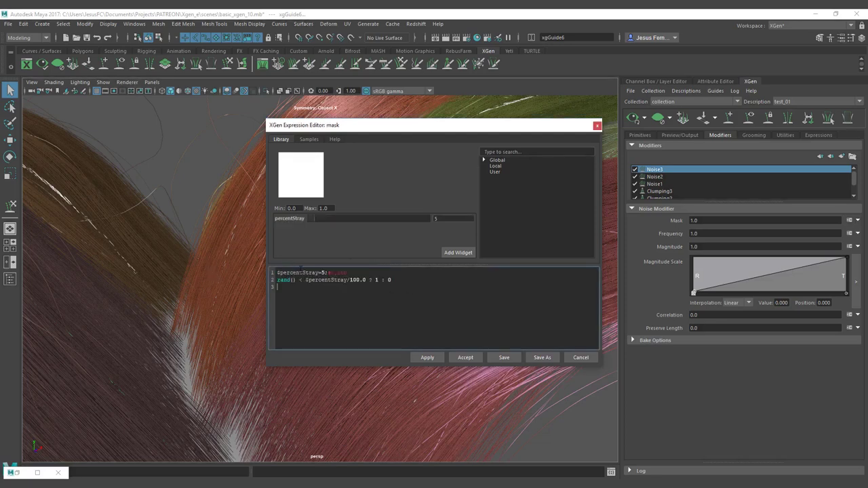
pyautogui.click(428, 357)
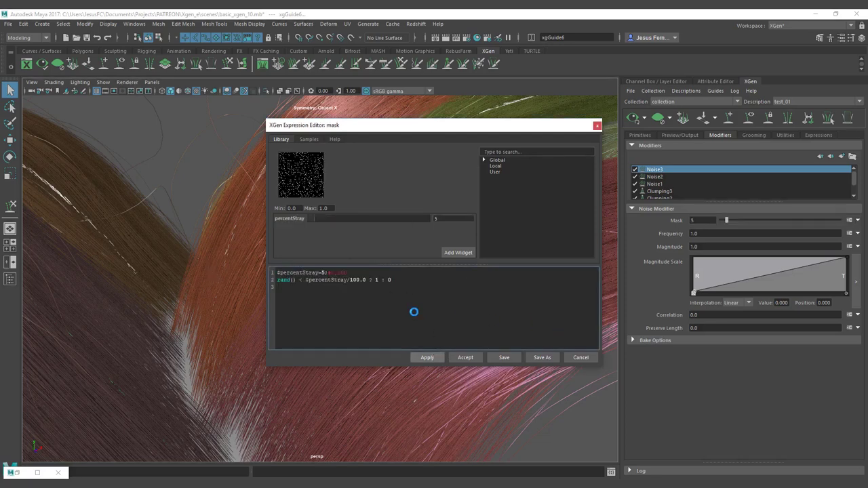
pyautogui.click(597, 126)
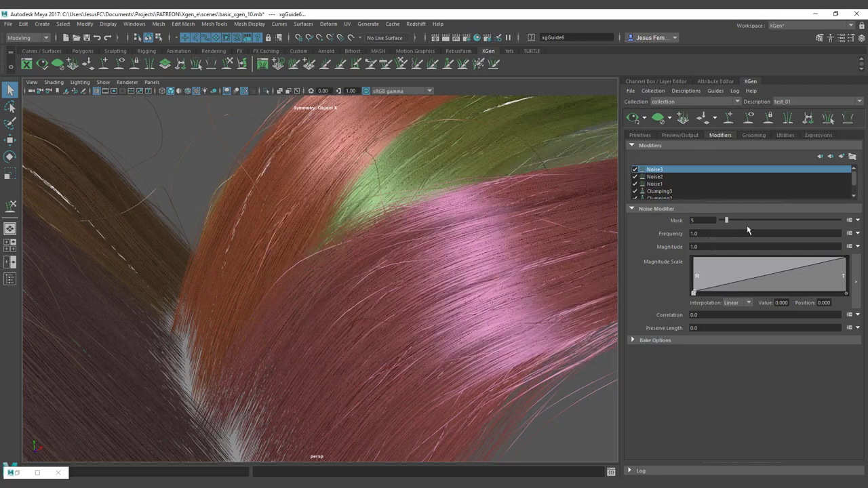
# Raise the new noise modifier's mask to 51 and check the effect on the hair strands and tips
pyautogui.moveTo(773, 219); pyautogui.dragTo(781, 219)
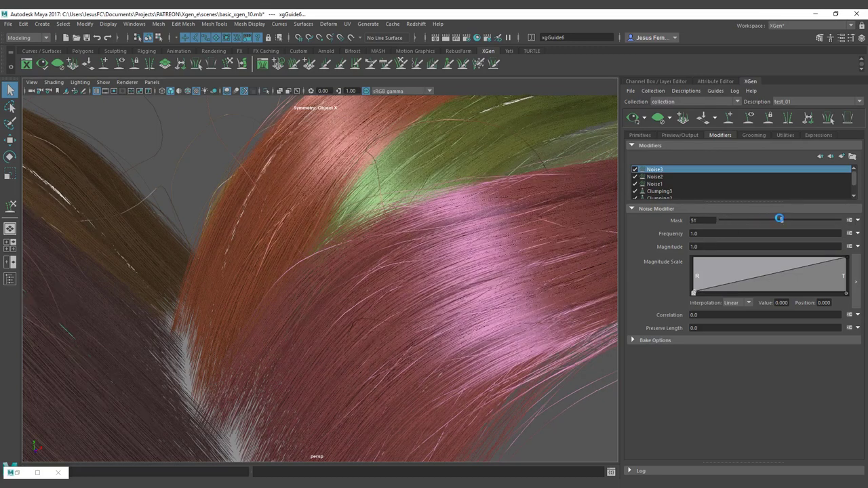
pyautogui.keyDown('alt'); pyautogui.moveTo(548, 246); pyautogui.dragTo(561, 314); pyautogui.keyUp('alt')
pyautogui.keyDown('alt'); pyautogui.moveTo(560, 314); pyautogui.dragTo(585, 316, button='right'); pyautogui.keyUp('alt')
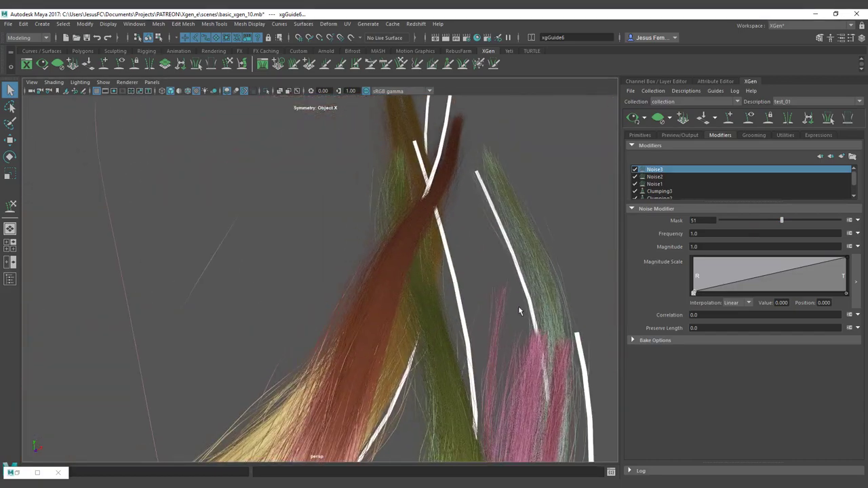
pyautogui.keyDown('alt'); pyautogui.moveTo(518, 306); pyautogui.dragTo(461, 211, button='middle'); pyautogui.keyUp('alt')
pyautogui.keyDown('alt'); pyautogui.moveTo(461, 210); pyautogui.dragTo(536, 234, button='right'); pyautogui.keyUp('alt')
pyautogui.keyDown('alt'); pyautogui.moveTo(535, 234); pyautogui.dragTo(244, 259); pyautogui.keyUp('alt')
# Disable the Noise2 and Noise1 modifiers to isolate the new noise on the hair
pyautogui.click(634, 176)
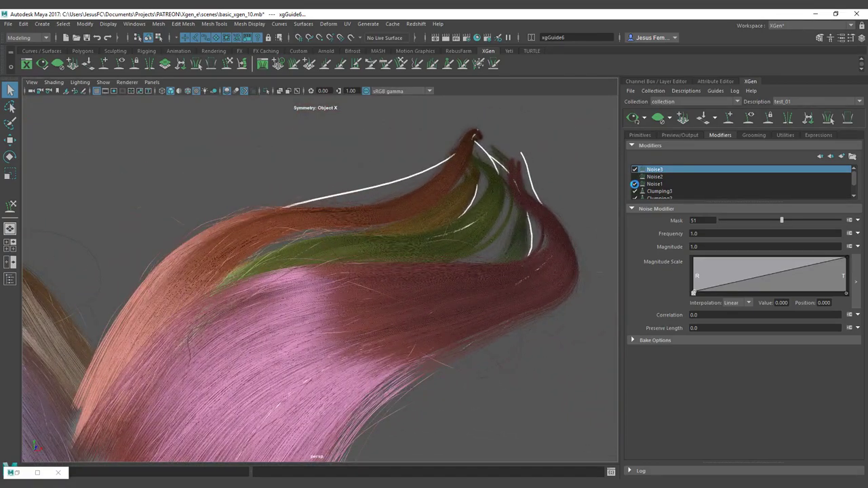
pyautogui.click(635, 184)
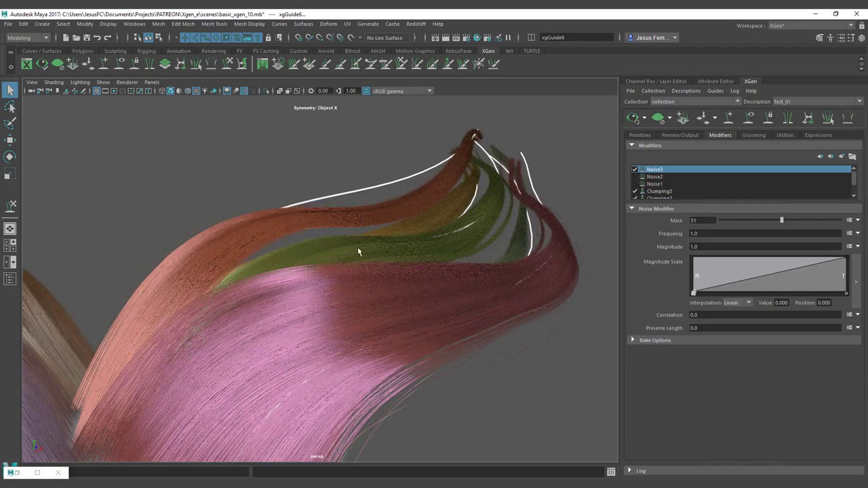
pyautogui.keyDown('alt'); pyautogui.moveTo(353, 276); pyautogui.dragTo(481, 247); pyautogui.keyUp('alt')
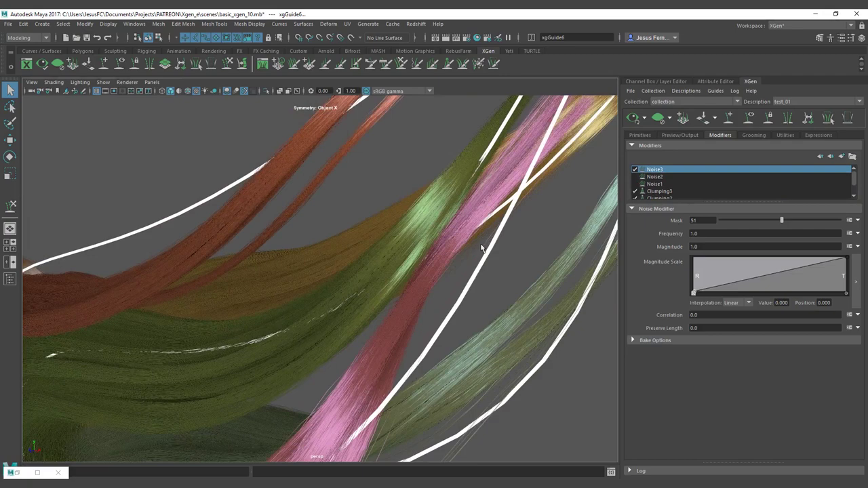
# Set the new noise modifier's frequency to 2
pyautogui.click(720, 247)
pyautogui.keyDown('alt'); pyautogui.moveTo(474, 285); pyautogui.dragTo(450, 285); pyautogui.keyUp('alt')
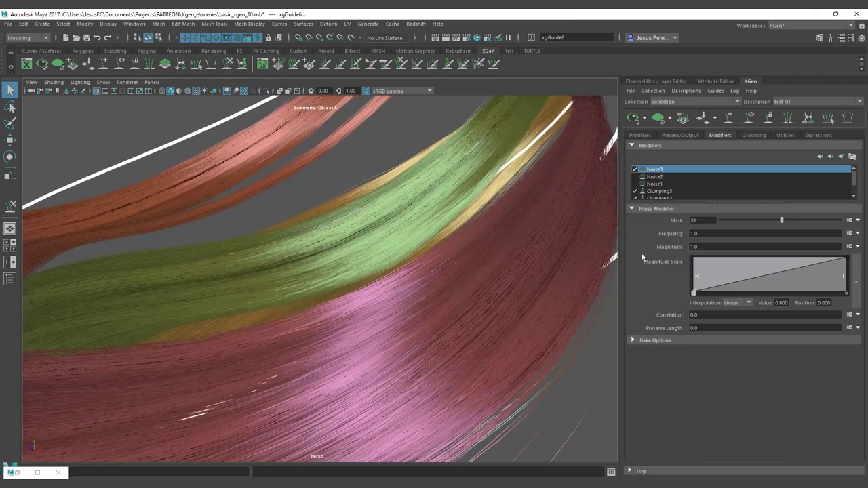
pyautogui.click(712, 233)
pyautogui.write('2')
pyautogui.press('Return')
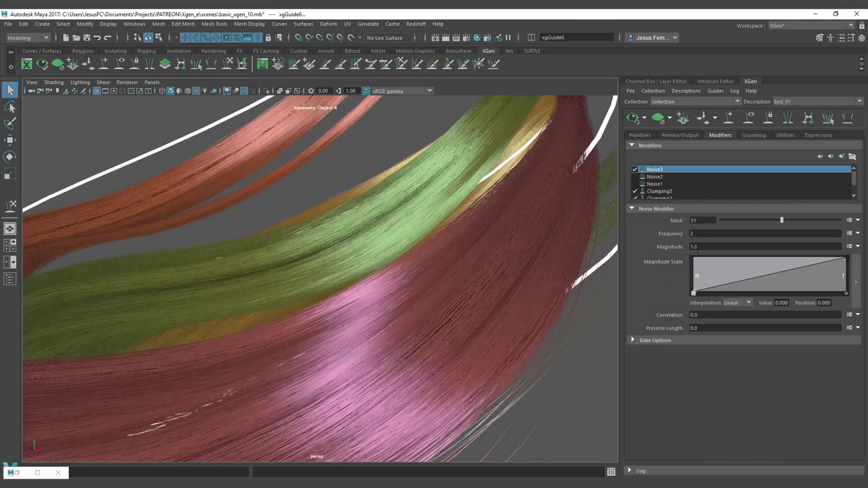
# Set the hair primitives' Modifier CV Count to 80
pyautogui.click(647, 136)
pyautogui.click(707, 189)
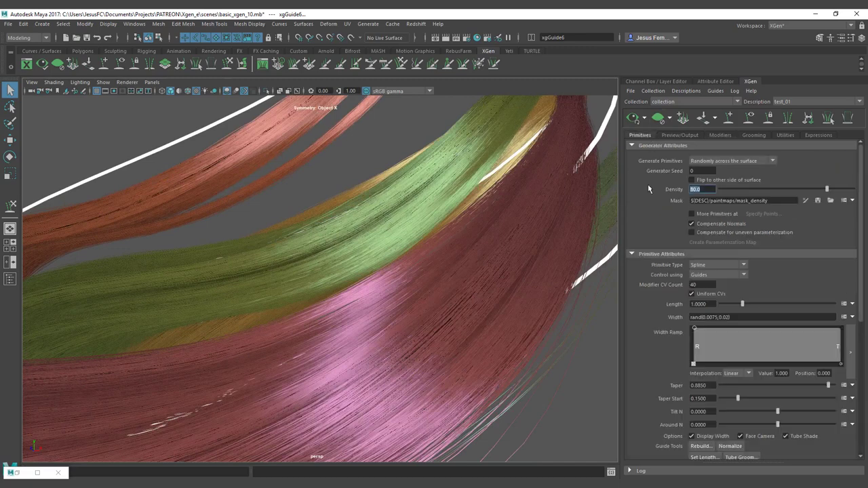
pyautogui.click(702, 284)
pyautogui.write('80')
pyautogui.keyDown('alt'); pyautogui.moveTo(467, 299); pyautogui.dragTo(453, 306, button='right'); pyautogui.keyUp('alt')
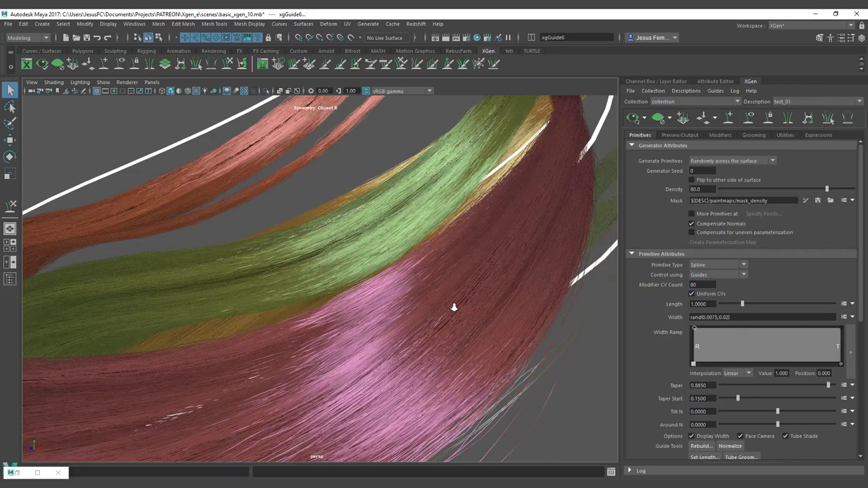
pyautogui.keyDown('alt'); pyautogui.moveTo(454, 305); pyautogui.dragTo(529, 280, button='middle'); pyautogui.keyUp('alt')
pyautogui.keyDown('alt'); pyautogui.moveTo(530, 281); pyautogui.dragTo(245, 278, button='right'); pyautogui.keyUp('alt')
pyautogui.keyDown('alt'); pyautogui.moveTo(245, 278); pyautogui.dragTo(361, 289); pyautogui.keyUp('alt')
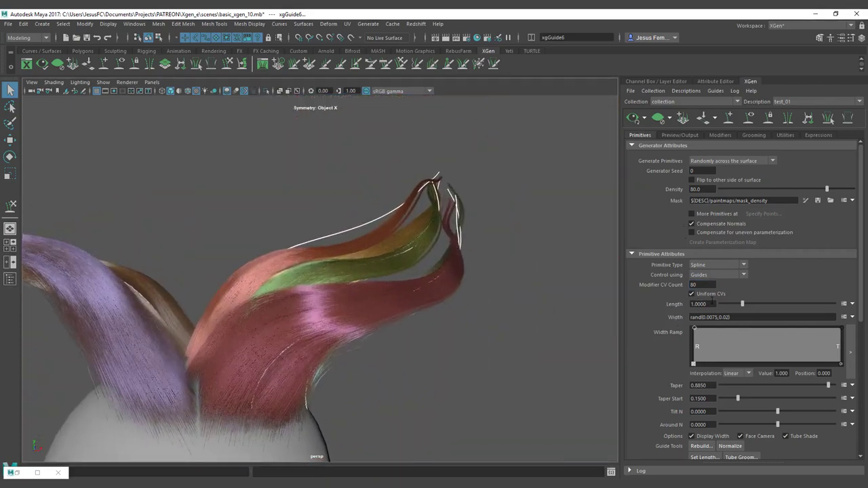
# Set the hair primitives' Modifier CV Count to 60
pyautogui.keyDown('alt'); pyautogui.moveTo(488, 287); pyautogui.dragTo(399, 315); pyautogui.keyUp('alt')
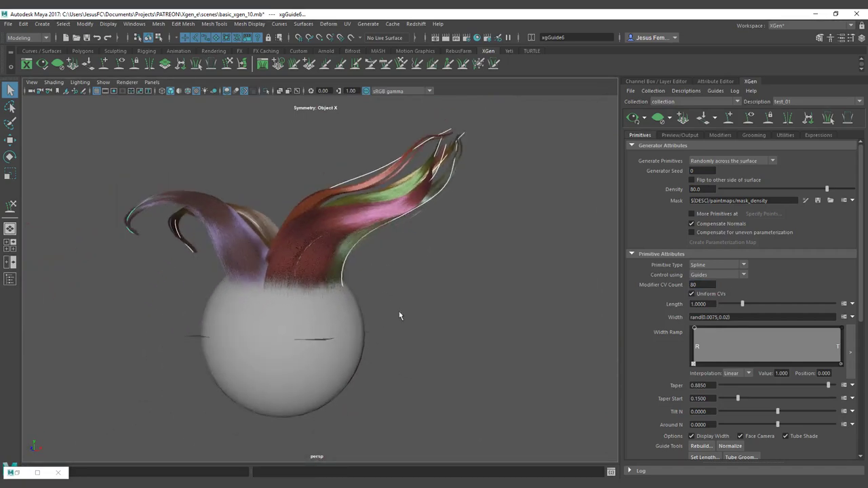
pyautogui.keyDown('alt'); pyautogui.moveTo(505, 275); pyautogui.dragTo(542, 288, button='right'); pyautogui.keyUp('alt')
pyautogui.keyDown('alt'); pyautogui.moveTo(444, 268); pyautogui.dragTo(407, 353, button='middle'); pyautogui.keyUp('alt')
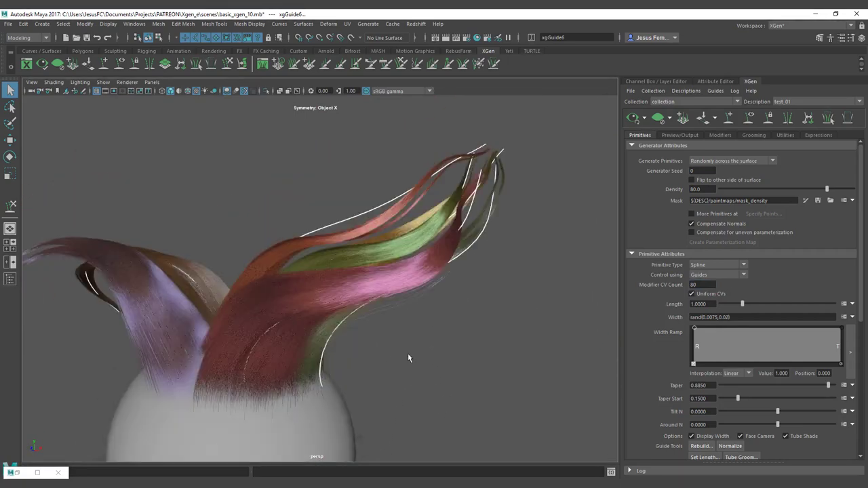
pyautogui.keyDown('alt'); pyautogui.moveTo(431, 312); pyautogui.dragTo(595, 313, button='right'); pyautogui.keyUp('alt')
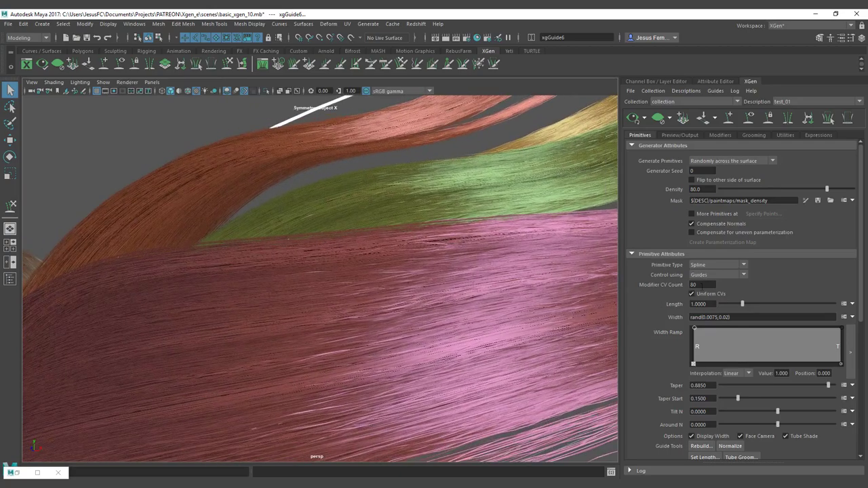
pyautogui.doubleClick(701, 285)
pyautogui.write('60')
pyautogui.press('Return')
pyautogui.keyDown('alt'); pyautogui.moveTo(533, 297); pyautogui.dragTo(385, 293); pyautogui.keyUp('alt')
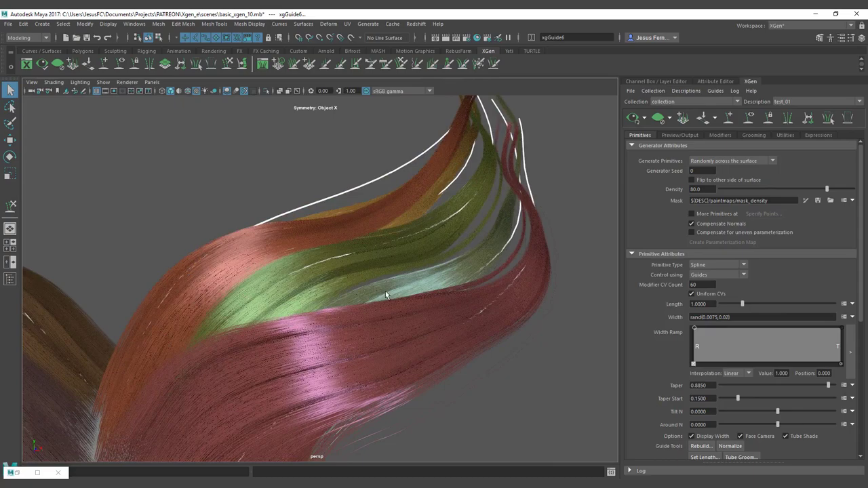
# Examine the pink and green strands up close to judge the fine noise detail along their length
pyautogui.keyDown('alt'); pyautogui.moveTo(394, 273); pyautogui.dragTo(468, 252, button='right'); pyautogui.keyUp('alt')
pyautogui.keyDown('alt'); pyautogui.moveTo(362, 277); pyautogui.dragTo(446, 240, button='right'); pyautogui.keyUp('alt')
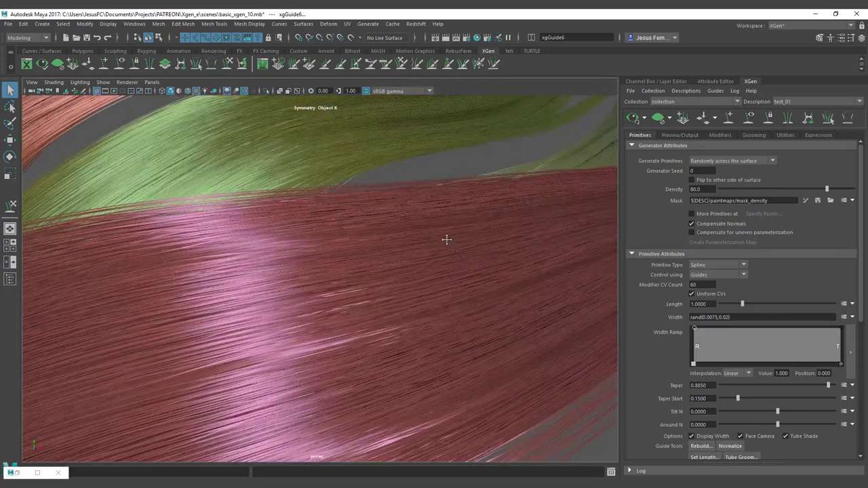
pyautogui.doubleClick(694, 284)
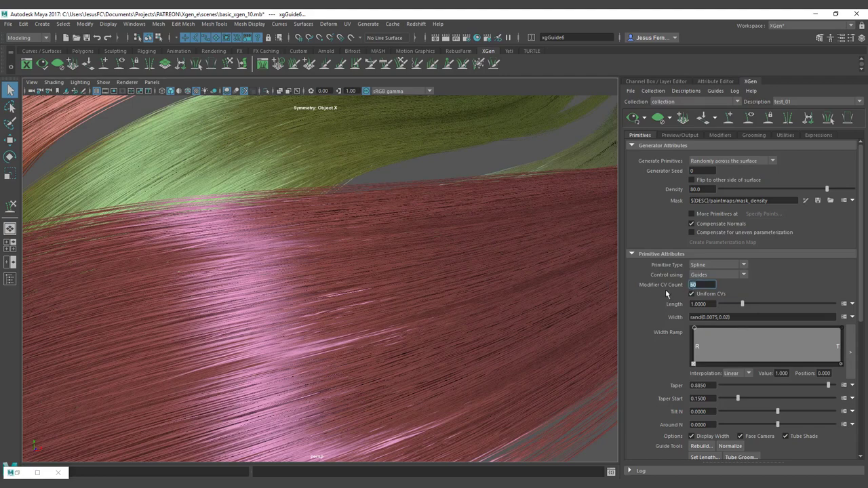
pyautogui.moveTo(446, 252)
pyautogui.keyDown('alt'); pyautogui.mouseDown()
pyautogui.moveTo(378, 252)
pyautogui.moveTo(451, 252)
pyautogui.mouseUp(); pyautogui.keyUp('alt')
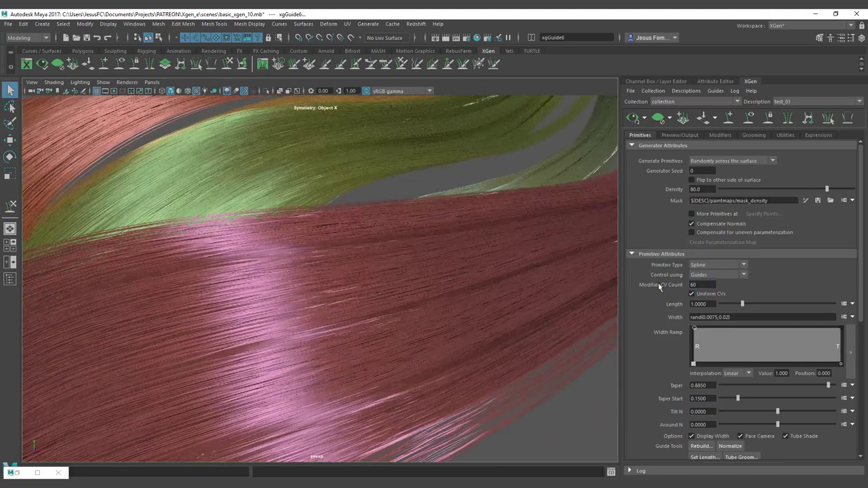
pyautogui.keyDown('alt'); pyautogui.moveTo(576, 282); pyautogui.dragTo(530, 284); pyautogui.keyUp('alt')
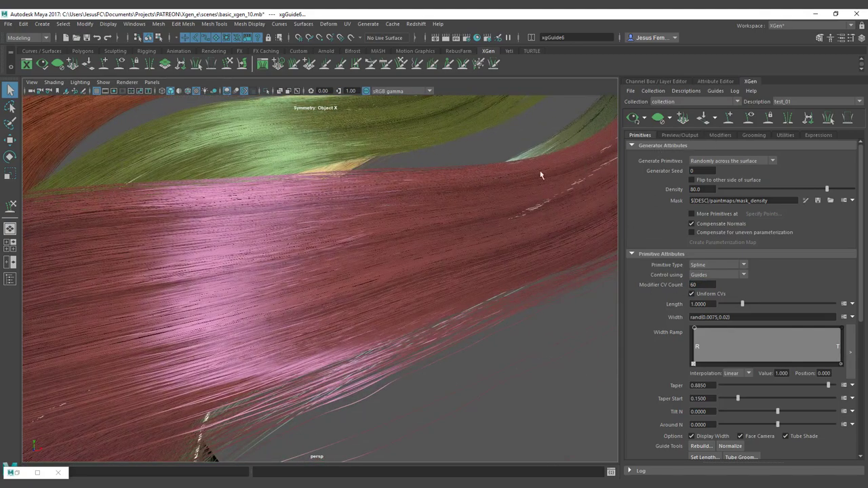
pyautogui.keyDown('alt'); pyautogui.moveTo(540, 175); pyautogui.dragTo(345, 277); pyautogui.keyUp('alt')
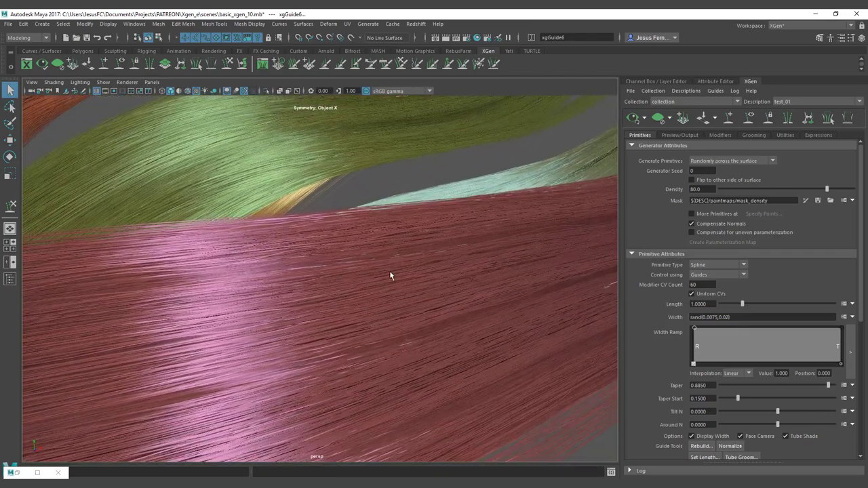
pyautogui.keyDown('alt'); pyautogui.moveTo(432, 289); pyautogui.dragTo(272, 281); pyautogui.keyUp('alt')
# Turn the new noise modifier off and on again to compare its effect on the strands
pyautogui.click(720, 135)
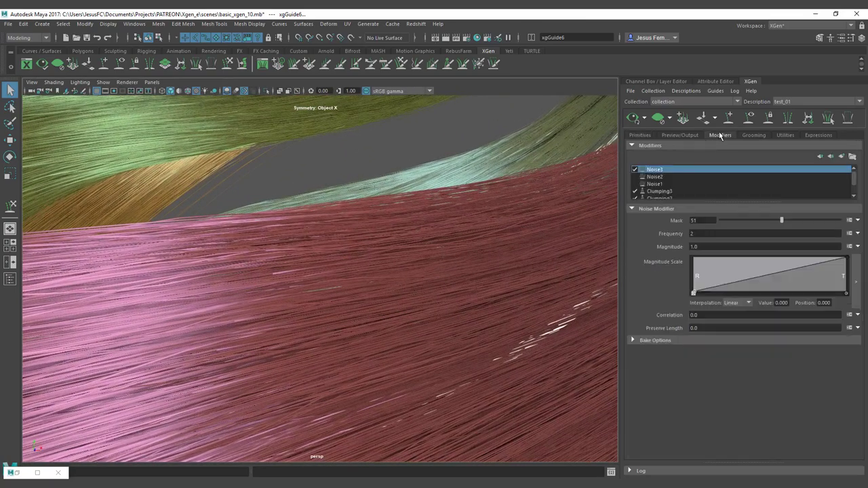
pyautogui.click(635, 171)
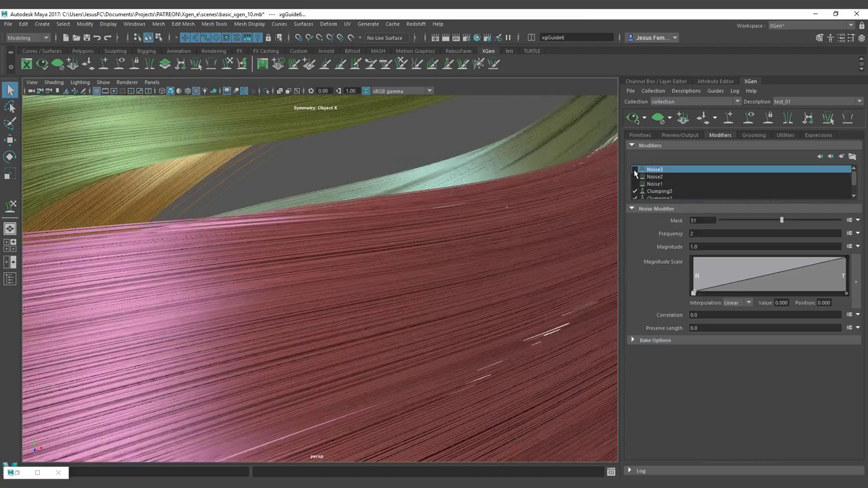
pyautogui.keyDown('alt'); pyautogui.moveTo(108, 347); pyautogui.dragTo(192, 347); pyautogui.keyUp('alt')
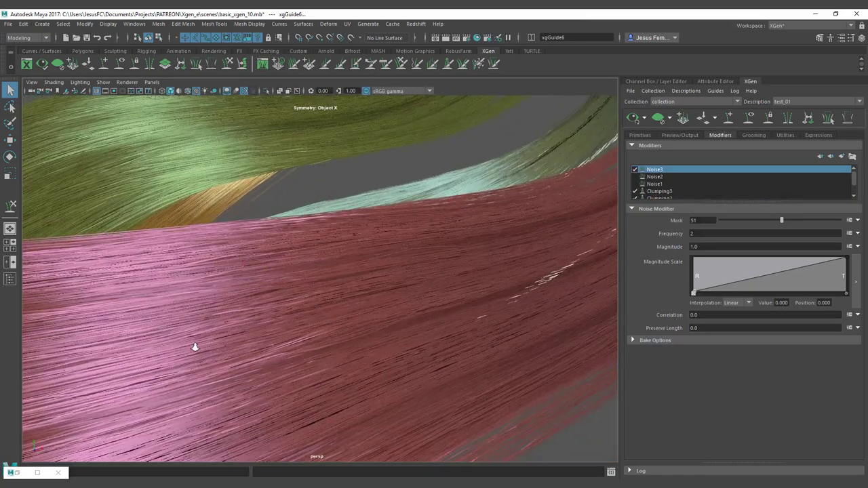
# Set the new noise modifier's magnitude to 2 and check the frizz on the strands
pyautogui.doubleClick(709, 247)
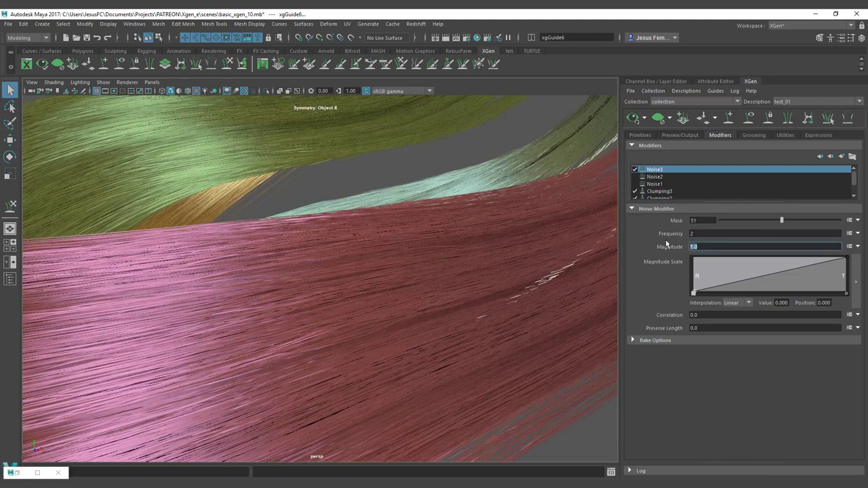
pyautogui.write('2')
pyautogui.press('Return')
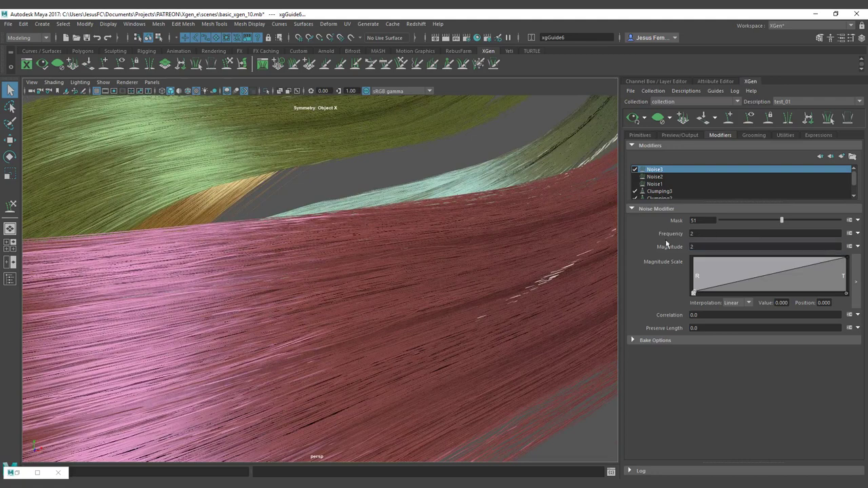
pyautogui.keyDown('alt'); pyautogui.moveTo(435, 247); pyautogui.dragTo(457, 258); pyautogui.keyUp('alt')
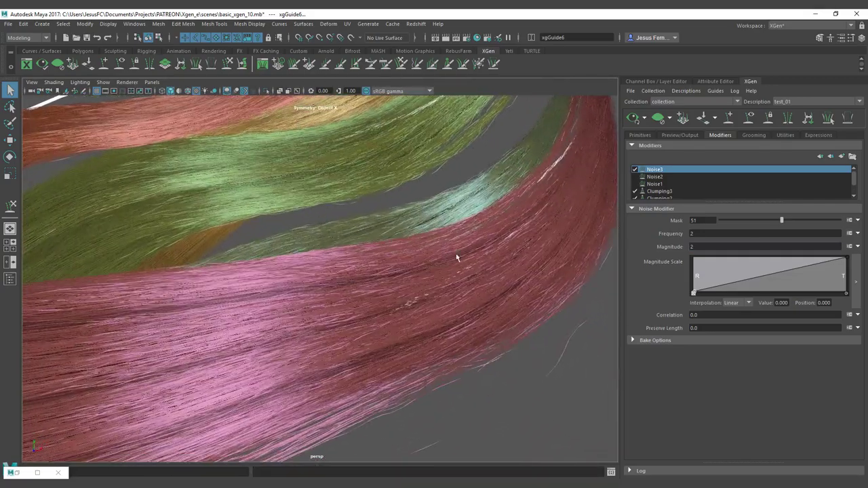
# Set the third noise modifier's mask to 21 and its magnitude to 1.5
pyautogui.click(745, 220)
pyautogui.keyDown('alt'); pyautogui.moveTo(449, 271); pyautogui.dragTo(375, 284); pyautogui.keyUp('alt')
pyautogui.moveTo(703, 246); pyautogui.dragTo(667, 247)
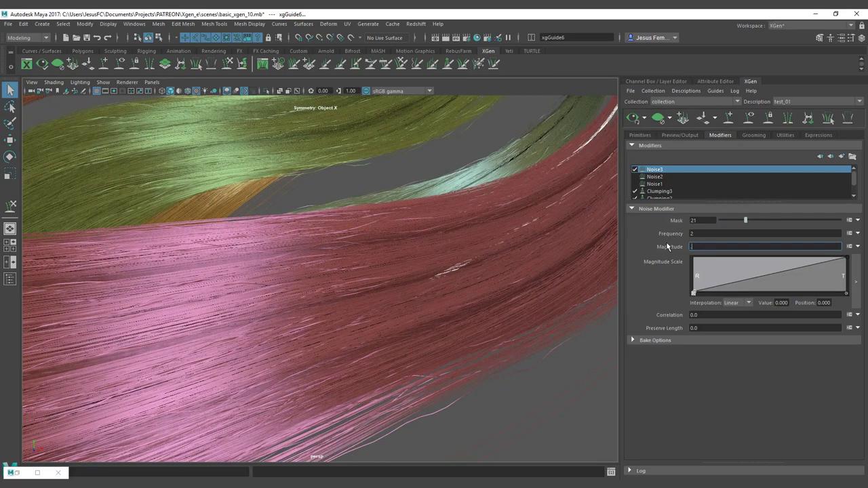
pyautogui.write('1.5')
pyautogui.press('Return')
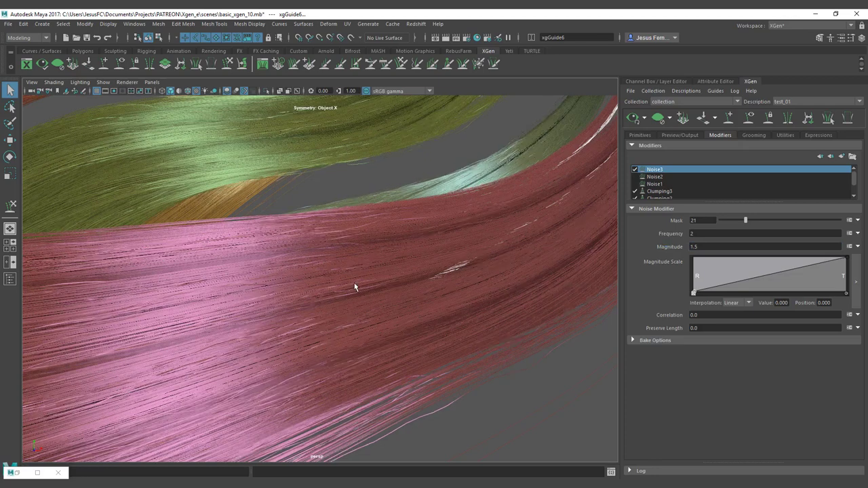
# Set the third noise modifier's correlation to 1 and check the pink strands from several angles
pyautogui.click(677, 315)
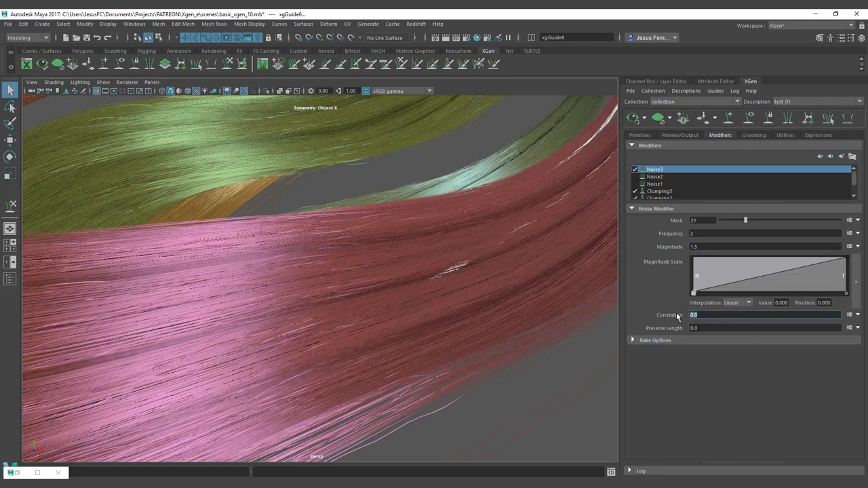
pyautogui.write('1')
pyautogui.press('Return')
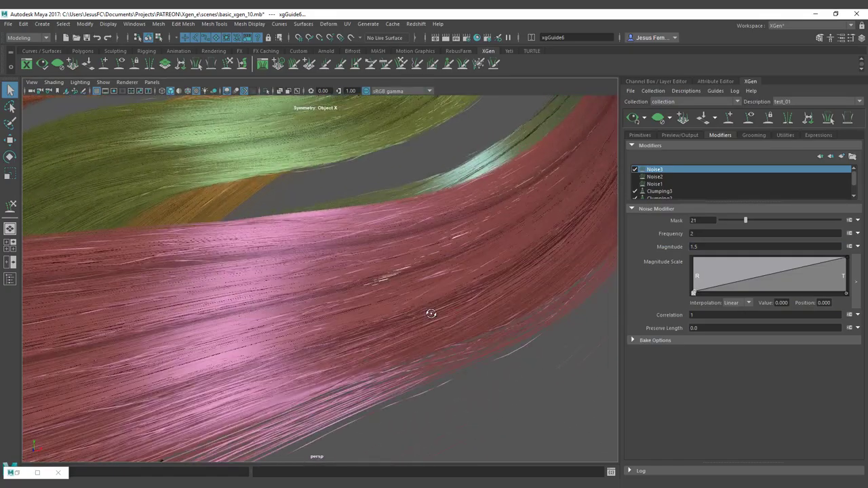
pyautogui.keyDown('alt'); pyautogui.moveTo(454, 316); pyautogui.dragTo(351, 309); pyautogui.keyUp('alt')
pyautogui.keyDown('alt'); pyautogui.moveTo(351, 309); pyautogui.dragTo(411, 310, button='right'); pyautogui.keyUp('alt')
pyautogui.keyDown('alt'); pyautogui.moveTo(410, 310); pyautogui.dragTo(417, 238); pyautogui.keyUp('alt')
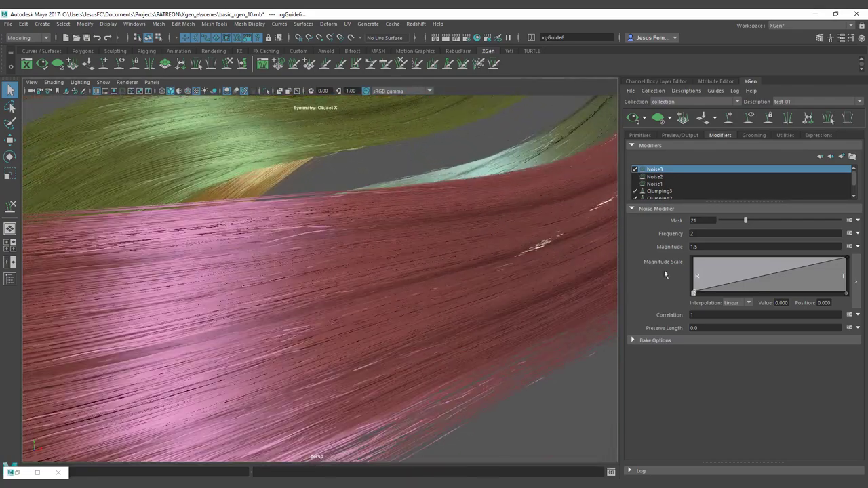
# Raise the third noise modifier's mask to 56 and set its magnitude to .5
pyautogui.click(787, 220)
pyautogui.keyDown('alt'); pyautogui.moveTo(256, 281); pyautogui.dragTo(563, 246); pyautogui.keyUp('alt')
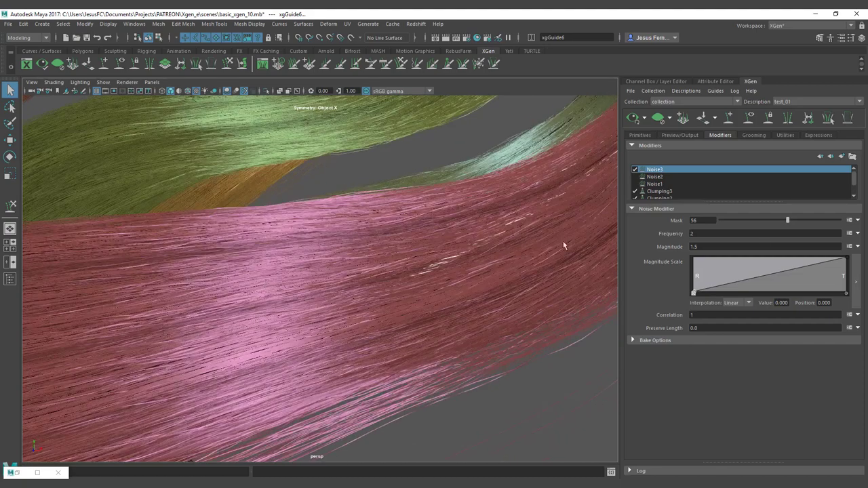
pyautogui.click(713, 245)
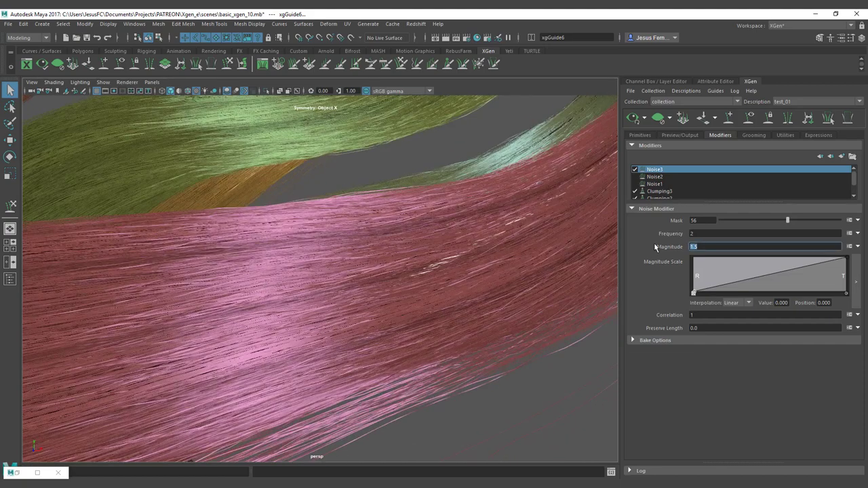
pyautogui.write('.5')
pyautogui.press('Return')
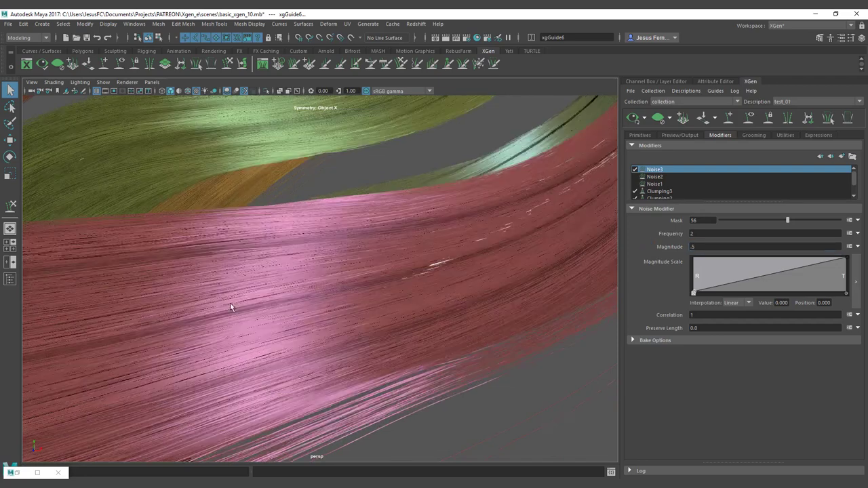
# Set the third noise modifier's magnitude to 1
pyautogui.click(709, 246)
pyautogui.write('1')
pyautogui.press('Return')
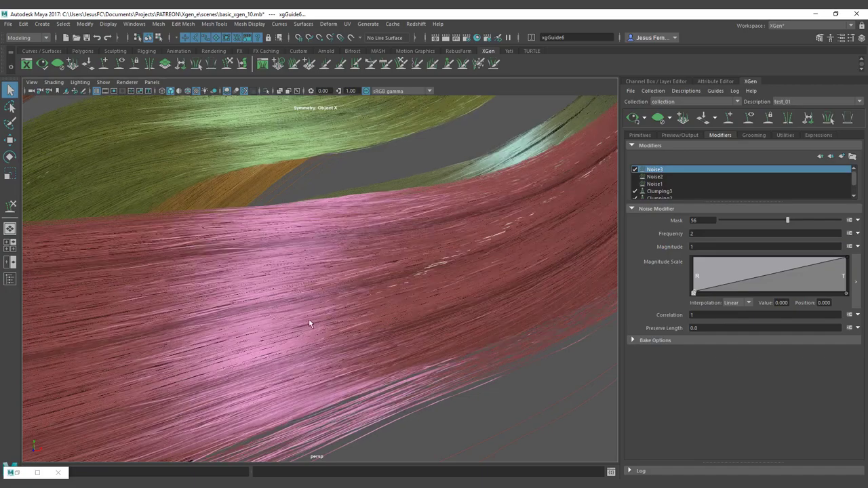
# Add a Magnitude Scale ramp point near the root at value 0.276, position 0.136, and check the strands from roots to tips
pyautogui.keyDown('alt'); pyautogui.moveTo(332, 314); pyautogui.dragTo(364, 232); pyautogui.keyUp('alt')
pyautogui.click(714, 282)
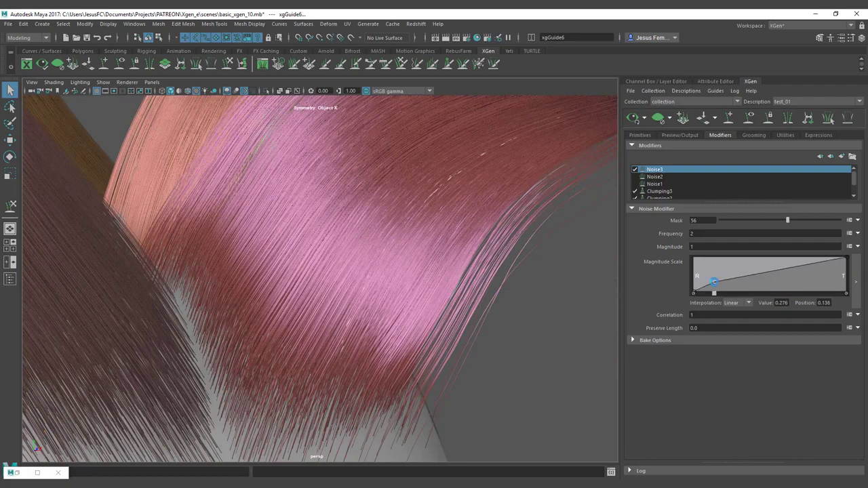
pyautogui.keyDown('alt'); pyautogui.moveTo(369, 234); pyautogui.dragTo(285, 237); pyautogui.keyUp('alt')
pyautogui.keyDown('alt'); pyautogui.moveTo(354, 224); pyautogui.dragTo(271, 365); pyautogui.keyUp('alt')
pyautogui.keyDown('alt'); pyautogui.moveTo(266, 306); pyautogui.dragTo(391, 322); pyautogui.keyUp('alt')
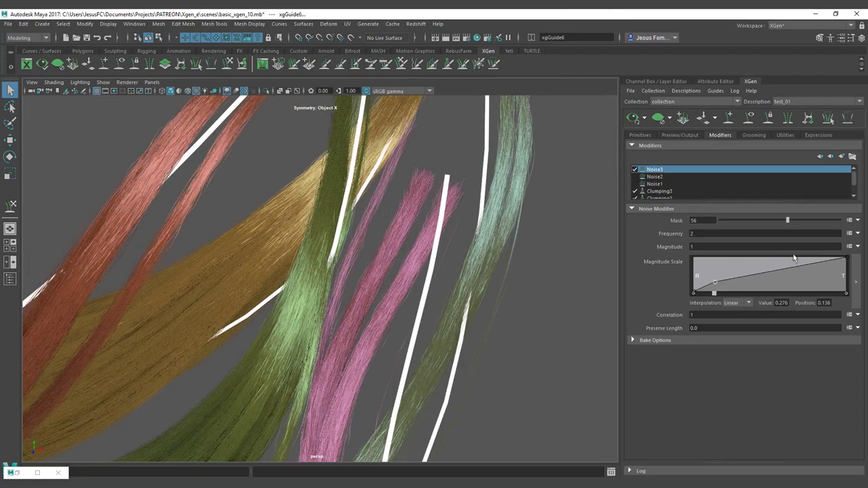
pyautogui.keyDown('alt'); pyautogui.moveTo(429, 171); pyautogui.dragTo(329, 192); pyautogui.keyUp('alt')
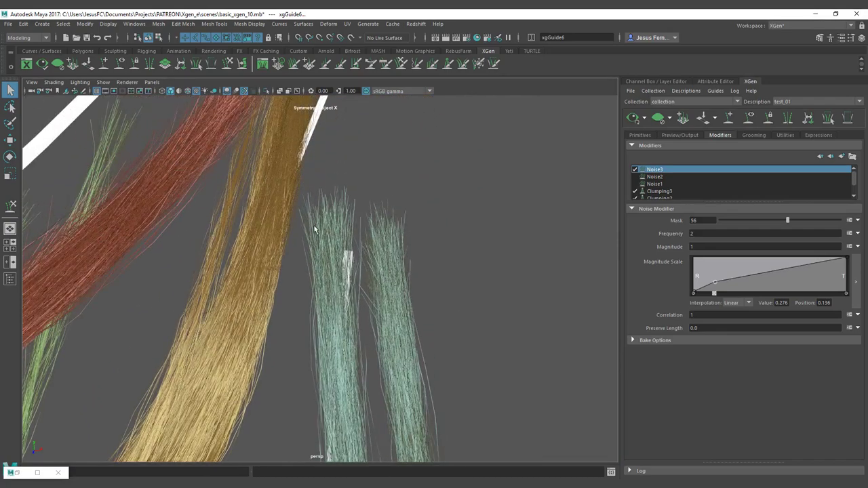
pyautogui.keyDown('alt'); pyautogui.moveTo(383, 233); pyautogui.dragTo(400, 198); pyautogui.keyUp('alt')
# Enable the Noise2 and Noise1 modifiers again and check the combined frizz on the hair
pyautogui.click(634, 177)
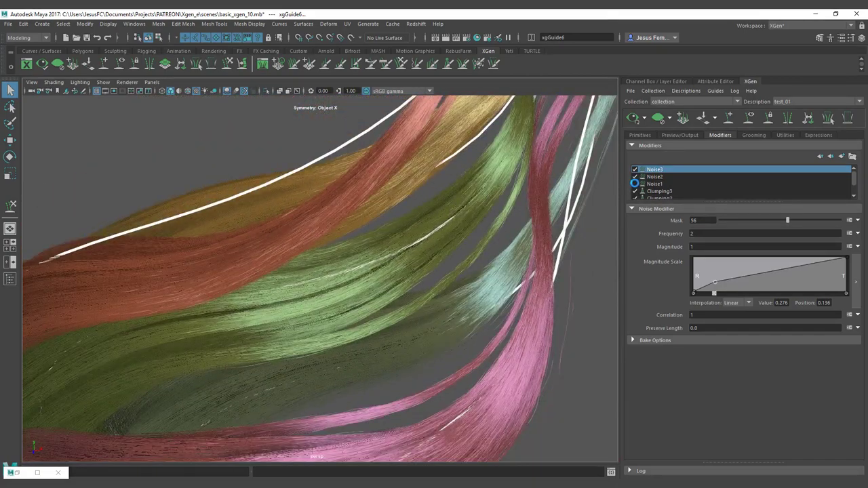
pyautogui.click(634, 183)
pyautogui.keyDown('alt'); pyautogui.moveTo(277, 262); pyautogui.dragTo(536, 212); pyautogui.keyUp('alt')
# Review the settings of the Noise2 and Noise1 modifiers and inspect the stray hairs around the strands
pyautogui.click(655, 176)
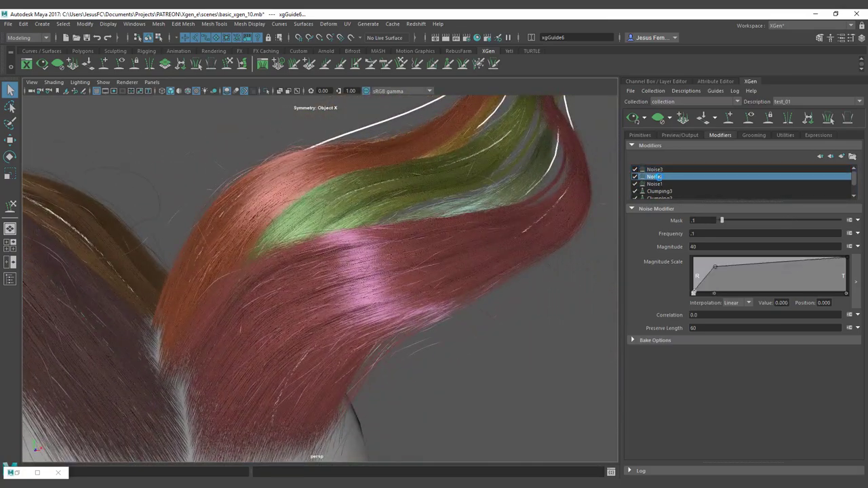
pyautogui.click(657, 183)
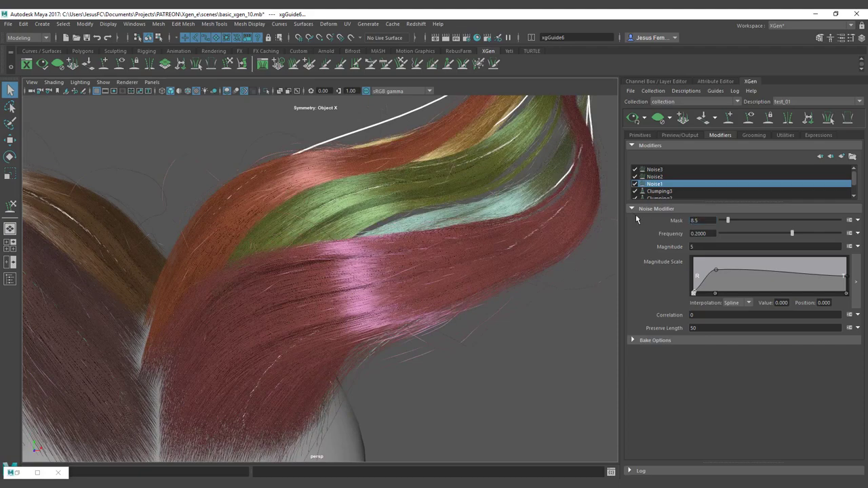
pyautogui.keyDown('alt'); pyautogui.moveTo(364, 248); pyautogui.dragTo(334, 232); pyautogui.keyUp('alt')
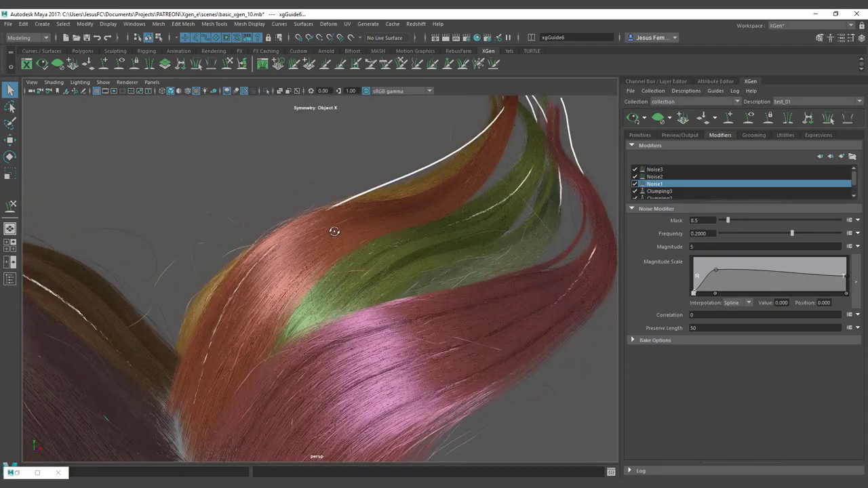